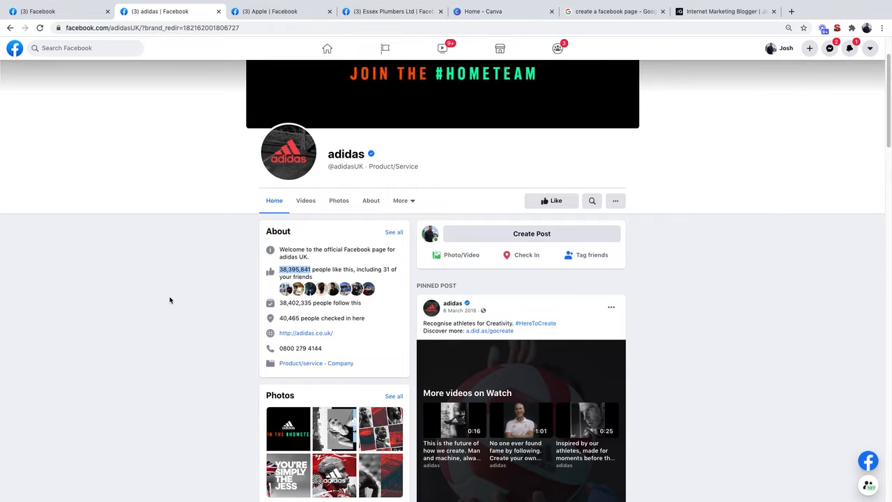
Step: Examine the adidas Facebook page's branding and its like count in the About section
scroll(169, 300, up, 2)
scroll(169, 299, up, 1)
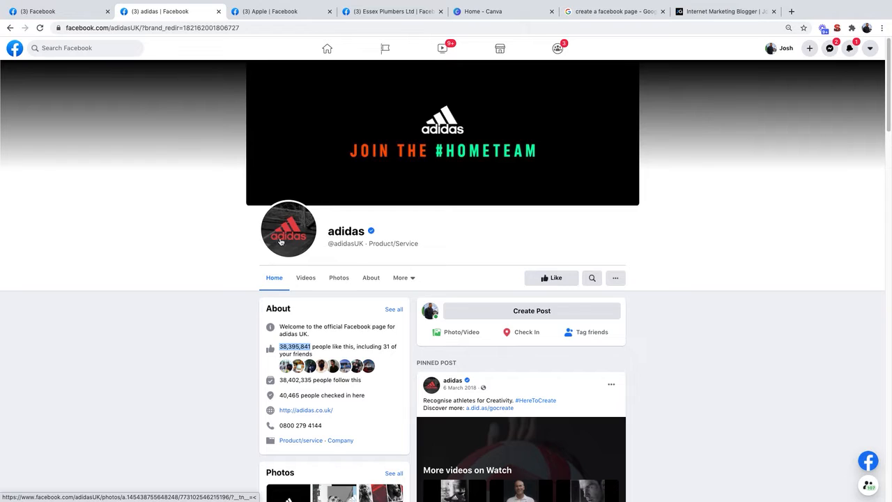
click(207, 291)
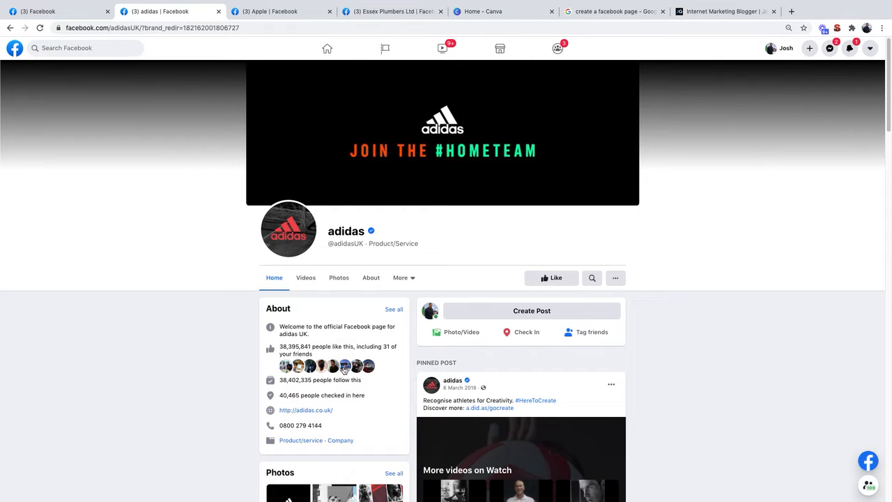
drag(279, 346, 312, 347)
click(313, 346)
Step: Examine the Apple page's like count and the Essex Plumbers Ltd page as examples of business pages
click(263, 19)
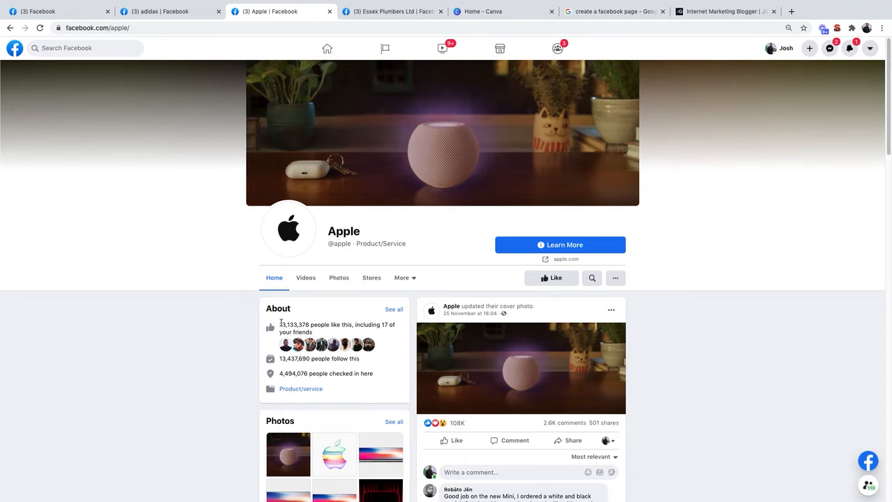
drag(280, 324, 319, 324)
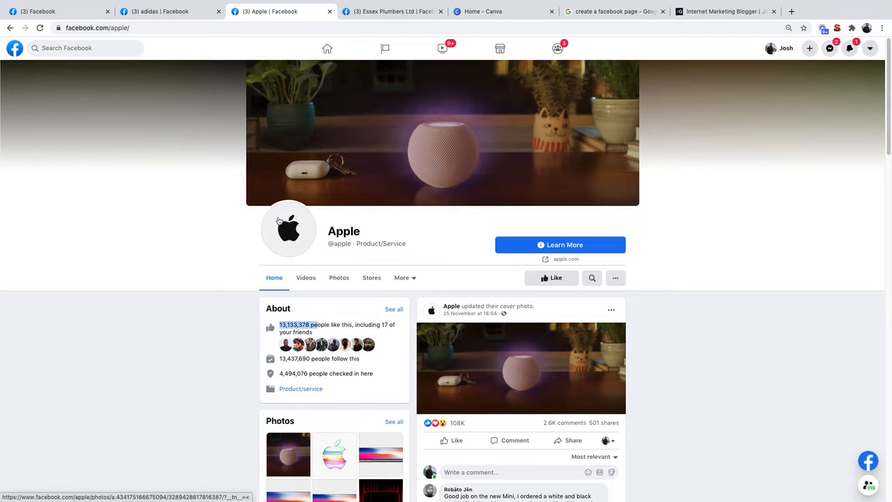
click(235, 318)
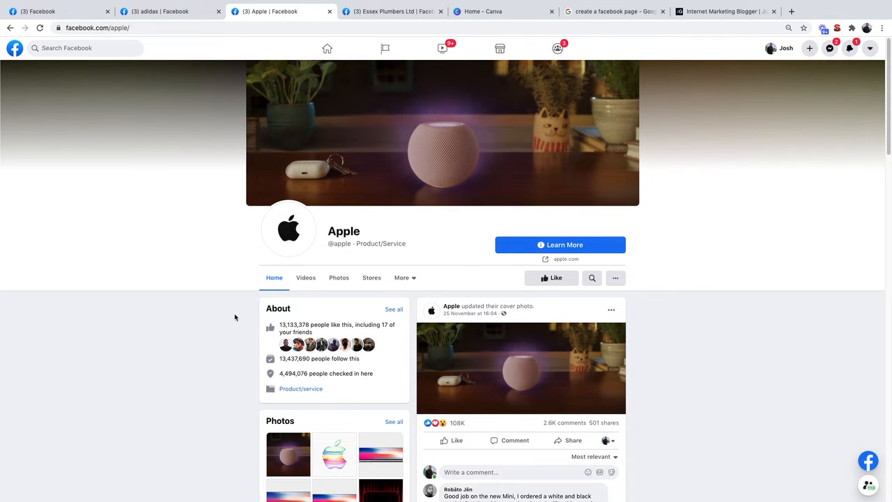
click(394, 13)
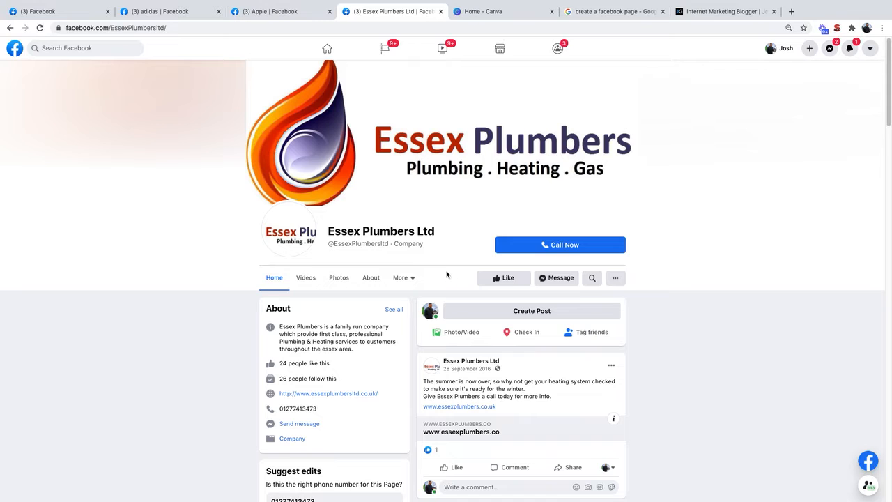
Step: Open the new Page creation form from the Facebook home feed and return to the feed
click(66, 15)
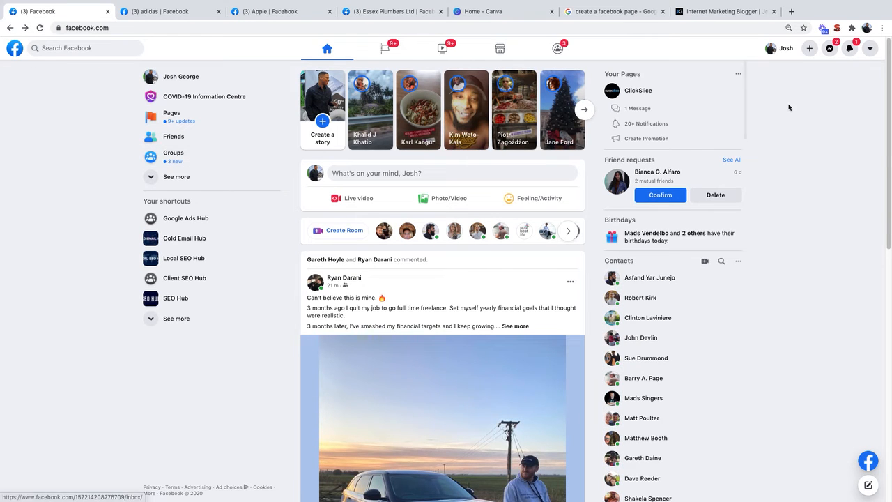
click(811, 50)
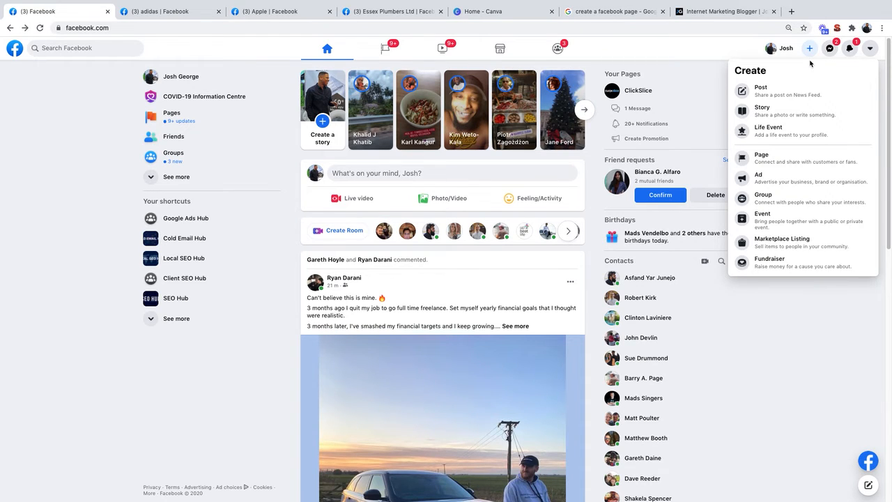
click(794, 160)
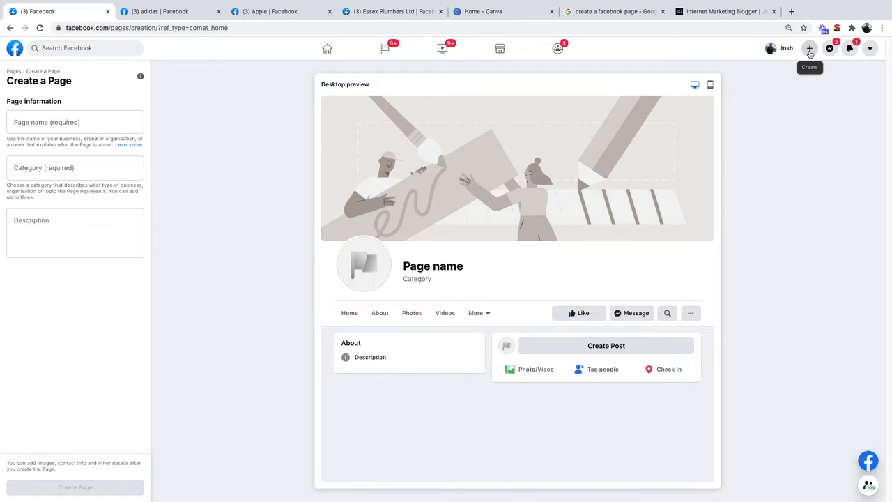
click(10, 27)
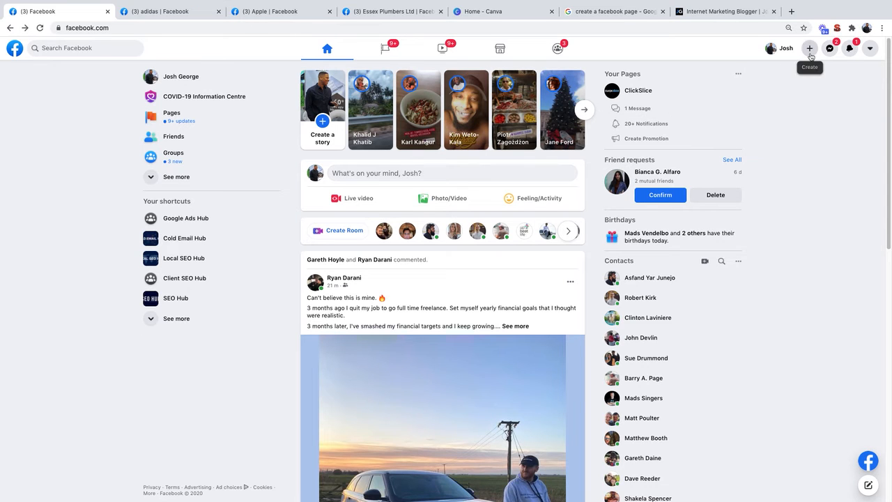
Step: Open Facebook's Create a Page form from the Google results for "create a facebook page"
click(613, 11)
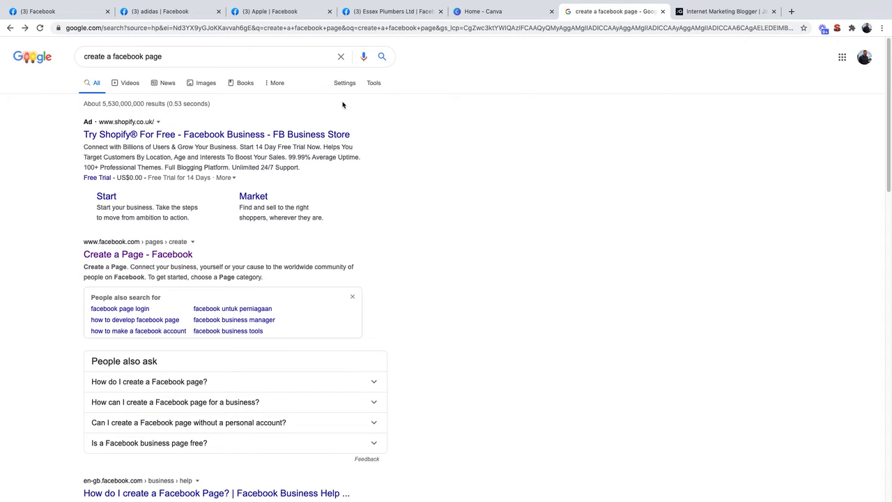
drag(197, 56, 82, 54)
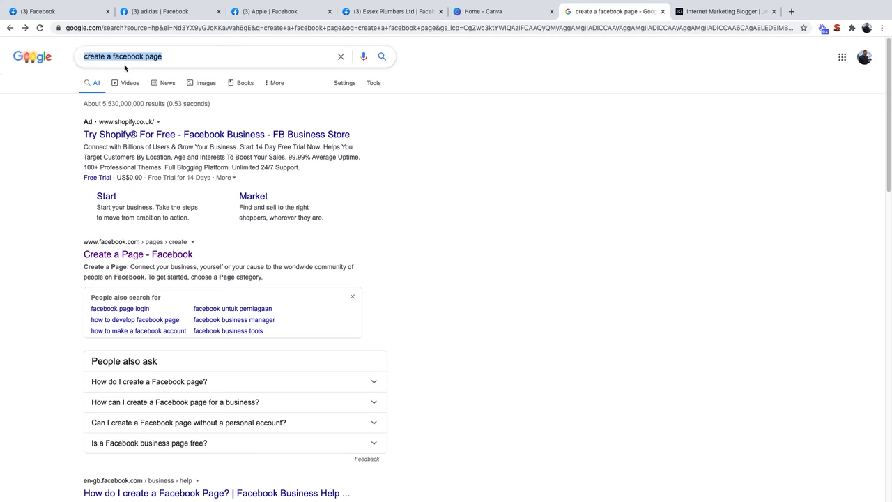
click(154, 255)
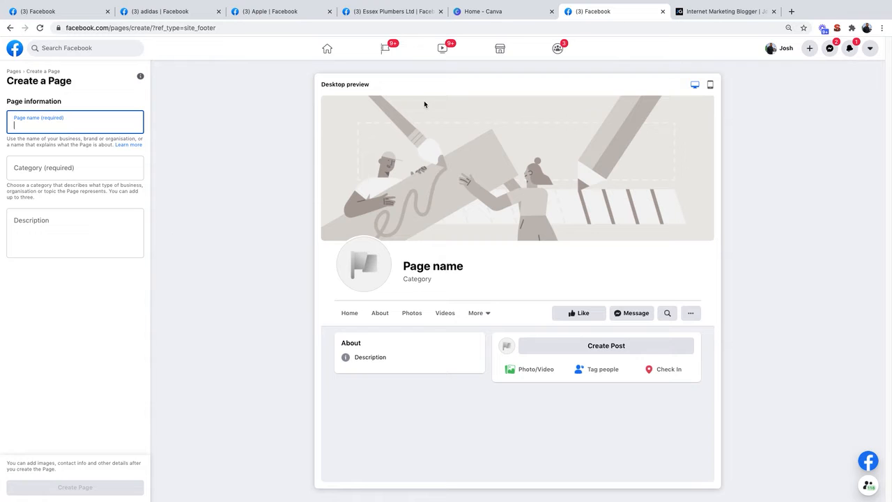
Step: Examine the Internet Marketing Blogger website's domain name and the Essex Plumbers Ltd page as naming references, returning to the Create a Page form
click(691, 14)
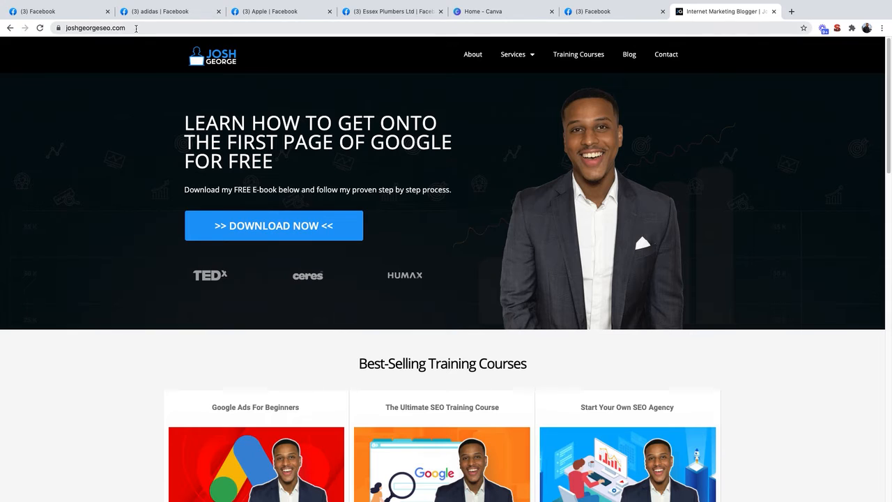
click(98, 28)
drag(98, 28, 112, 27)
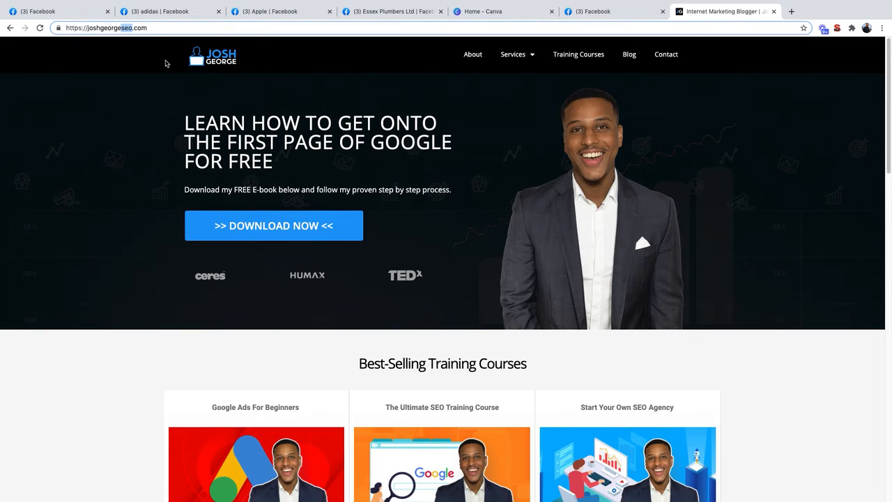
click(206, 117)
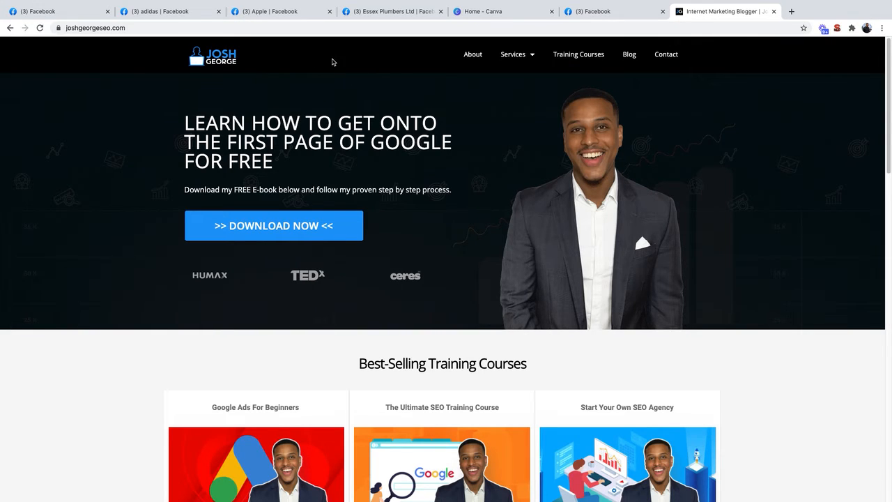
click(603, 12)
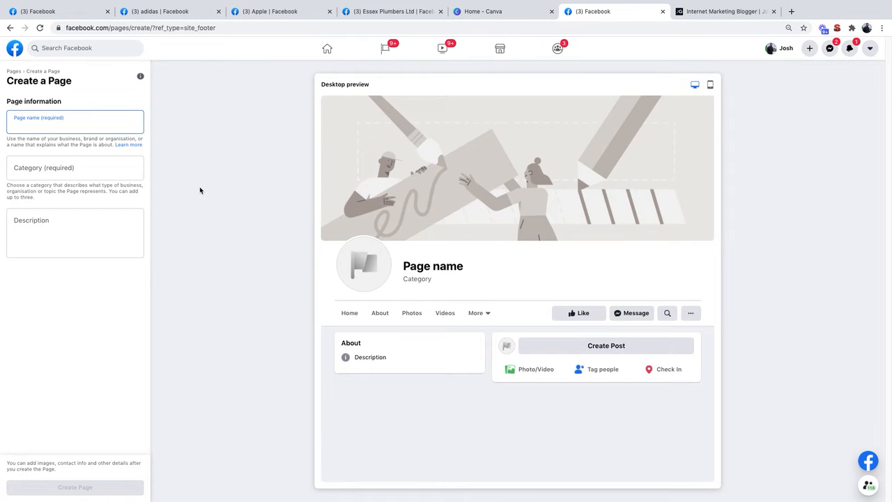
click(390, 11)
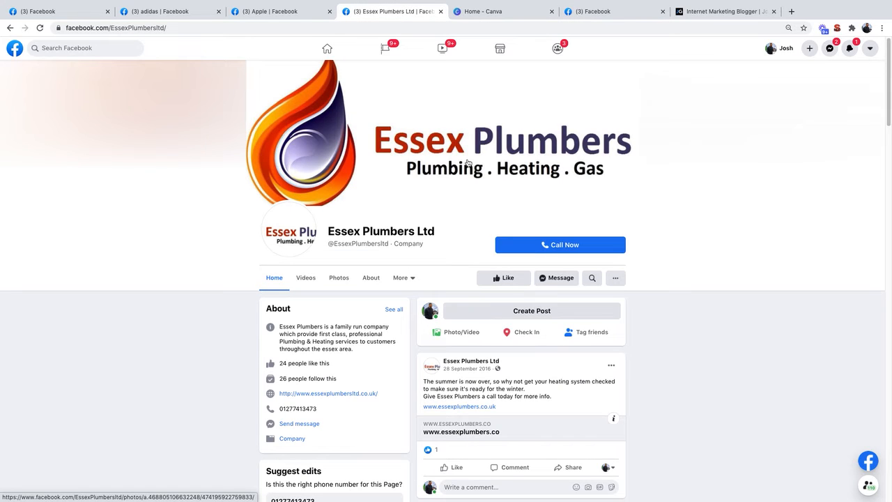
click(599, 12)
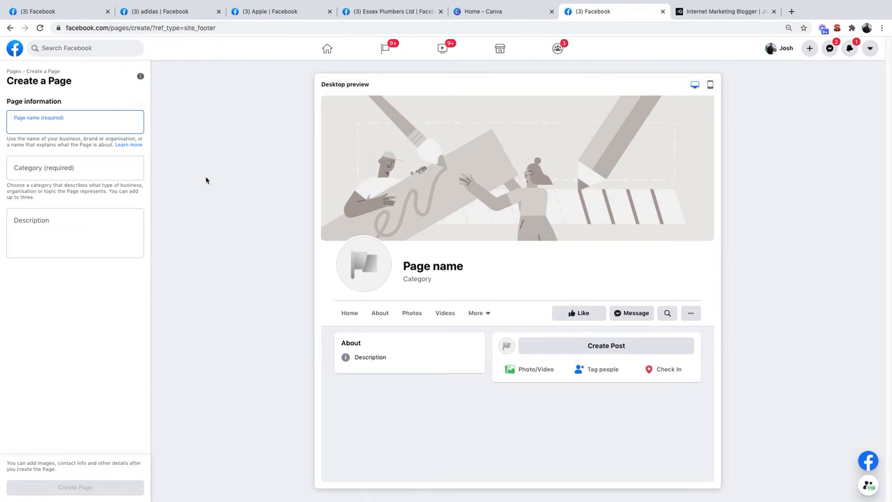
Step: Check the Internet Marketing Blogger website and enter its owner's full name as the page name
click(75, 129)
click(718, 9)
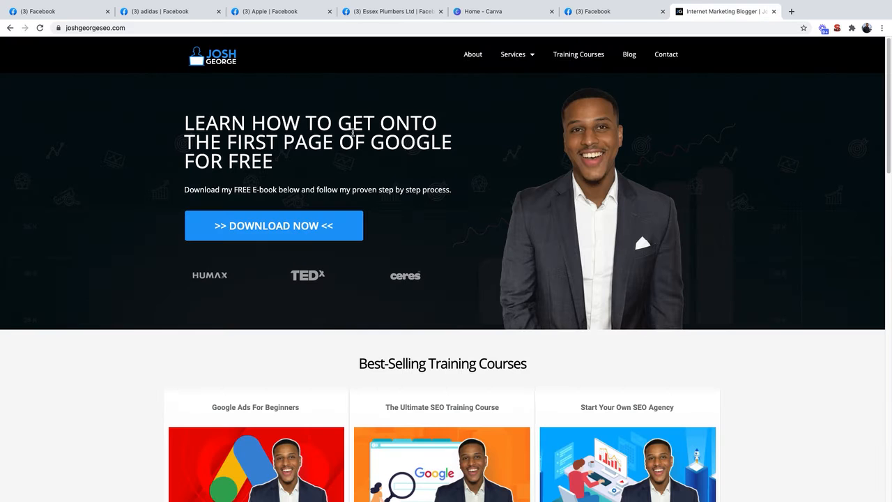
click(585, 11)
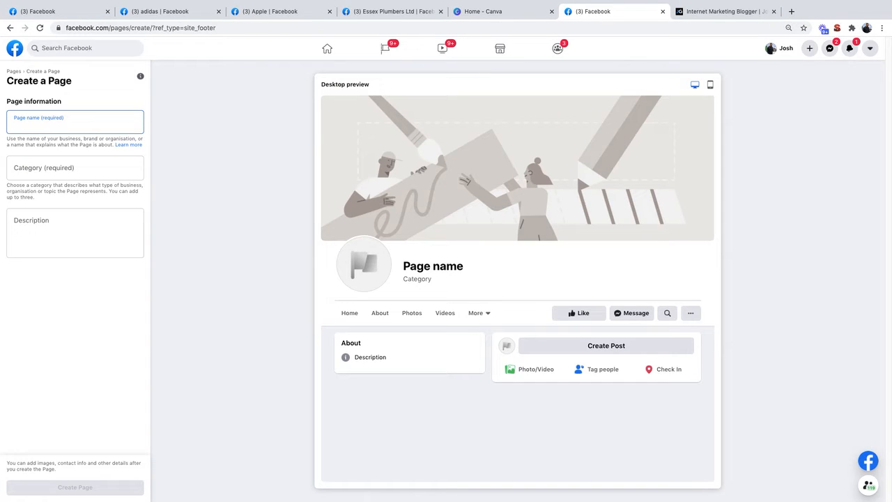
text(Josh geo)
key(BackSpace)
key(BackSpace)
key(BackSpace)
key(BackSpace)
text(George)
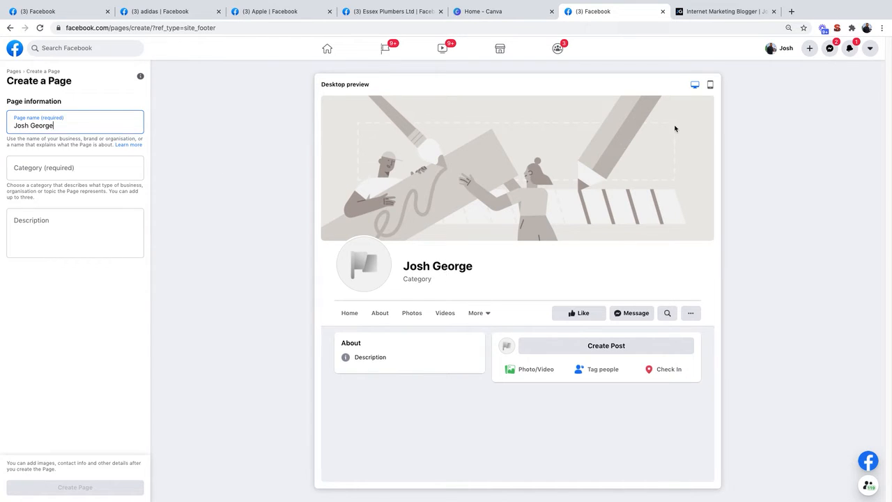
Step: Preview the new page in the mobile layout and switch back to the desktop preview
click(710, 84)
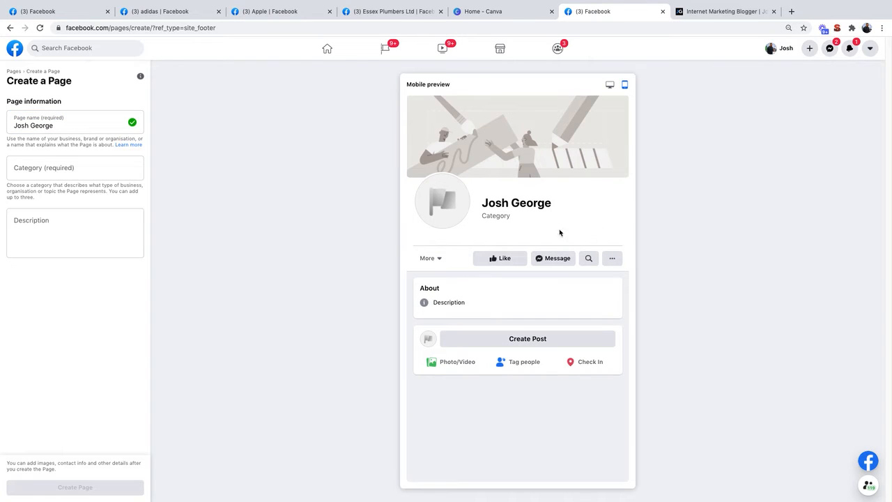
click(609, 85)
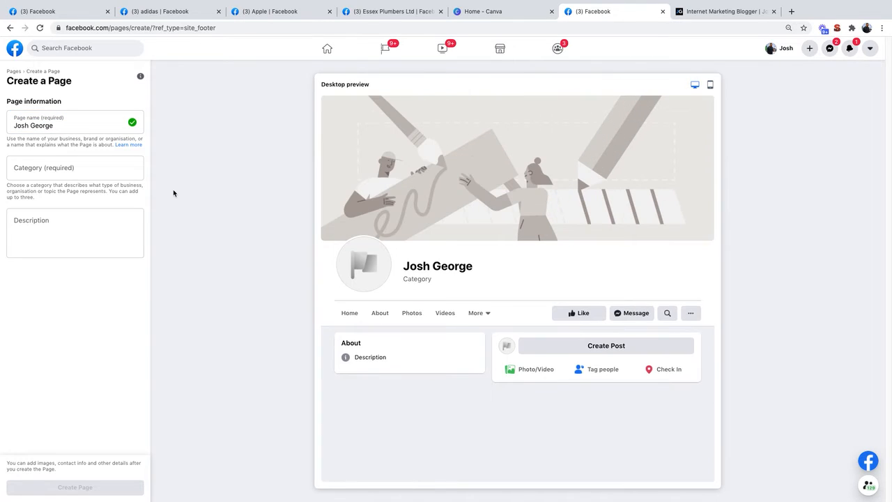
Step: Search the page categories for "public", review the suggestions and clear the category entry
click(31, 172)
click(683, 13)
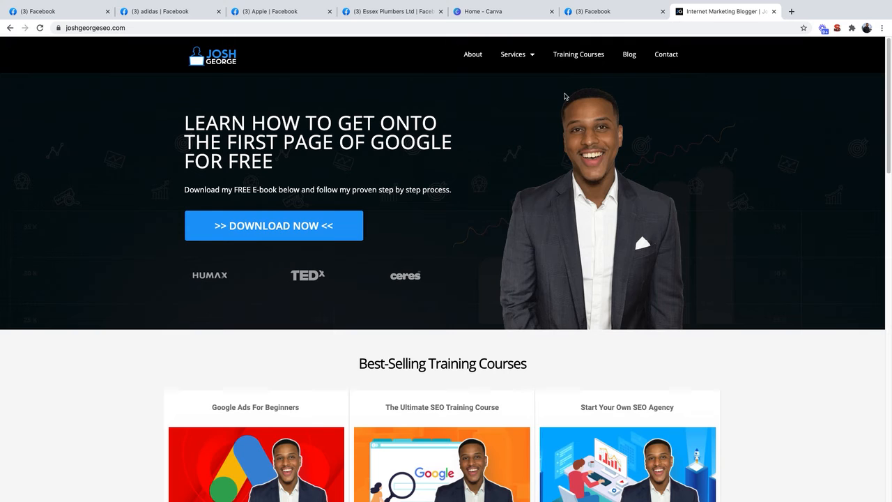
click(607, 13)
click(72, 164)
text(pub)
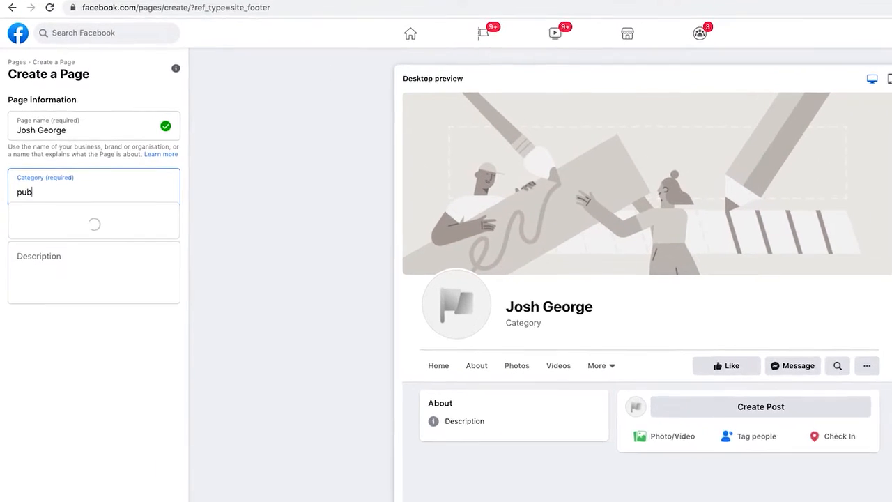
text(lic)
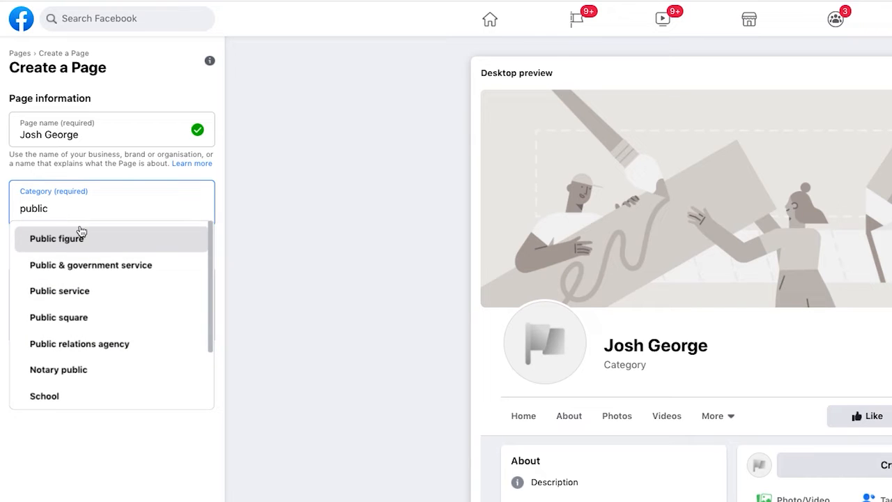
drag(66, 208, 18, 209)
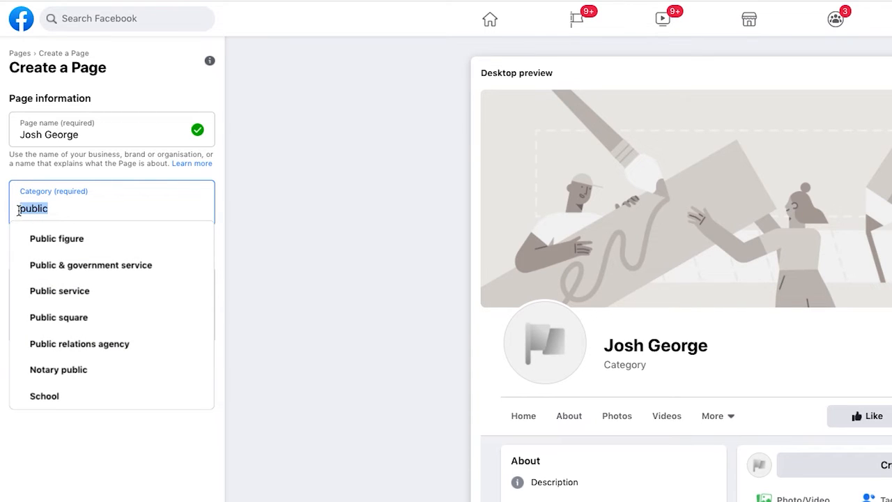
key(BackSpace)
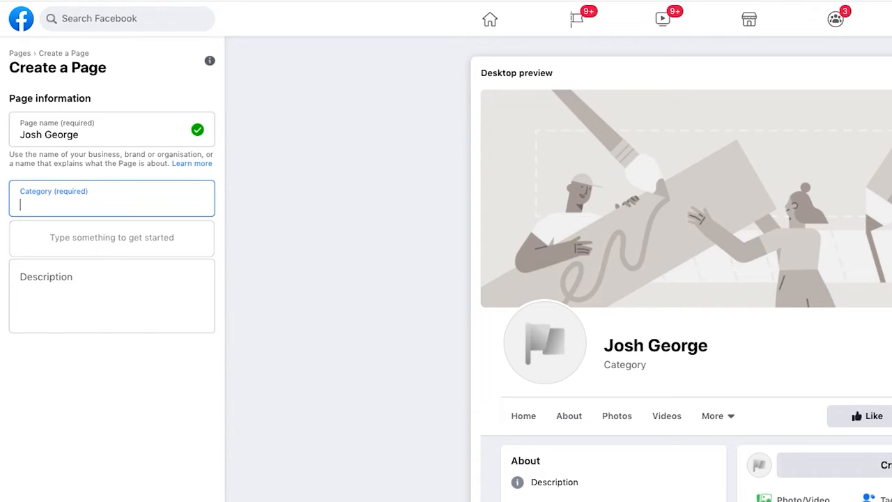
Step: Search the page categories for "plumb", review the suggestions and clear the entry
text(plum)
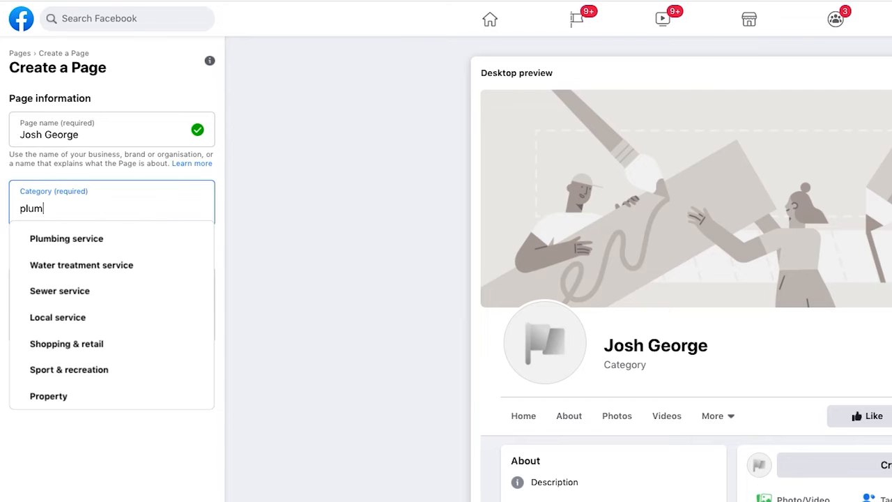
text(b)
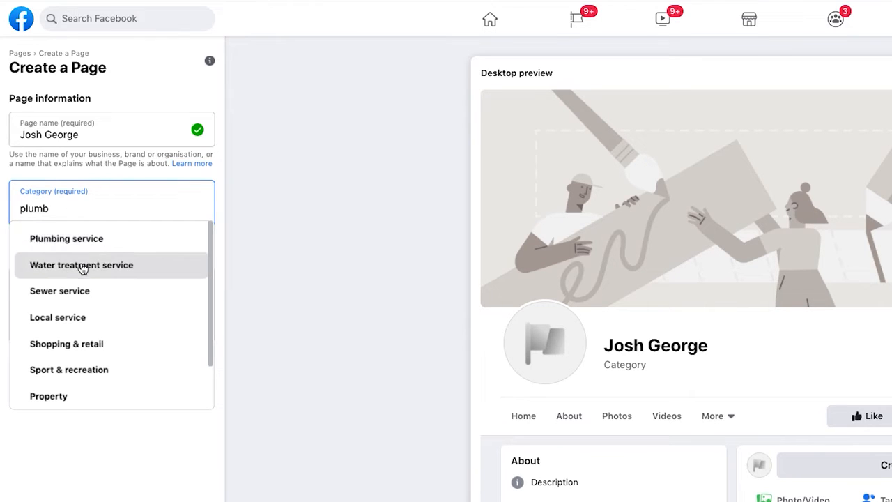
click(24, 211)
key(BackSpace)
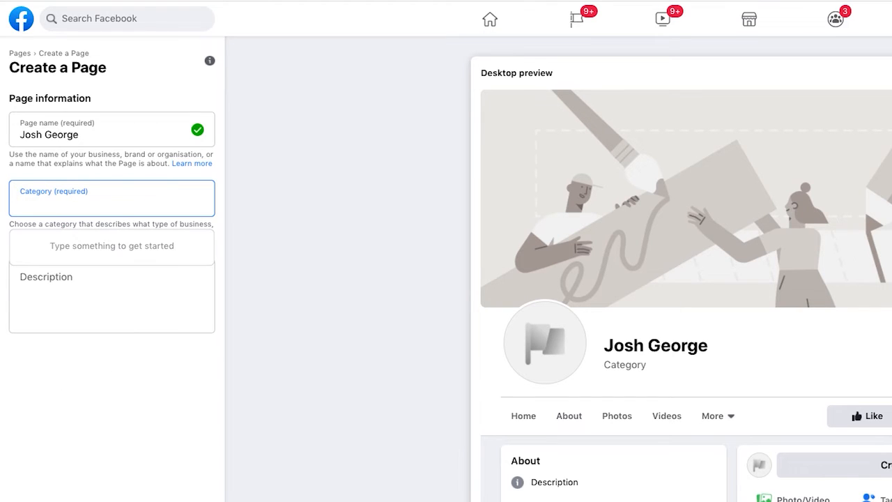
Step: Try "market" as a category search, replace it with "publi" and set the page category to Public figure
text(market)
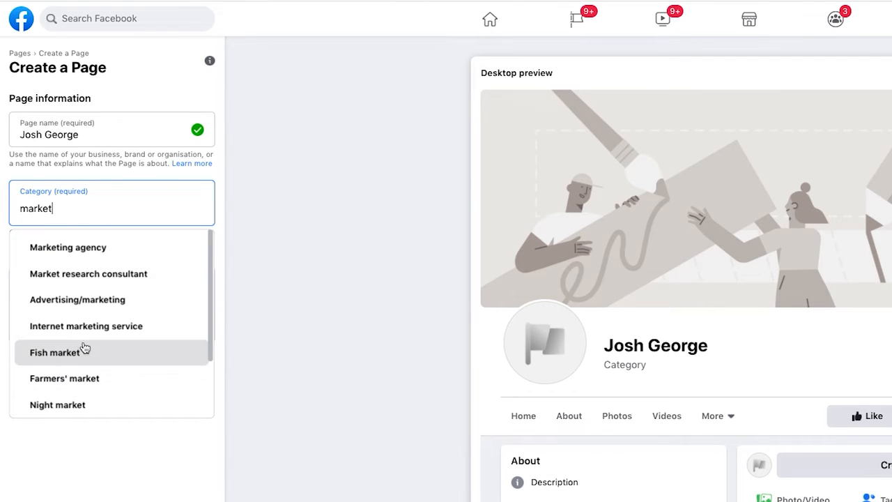
click(27, 209)
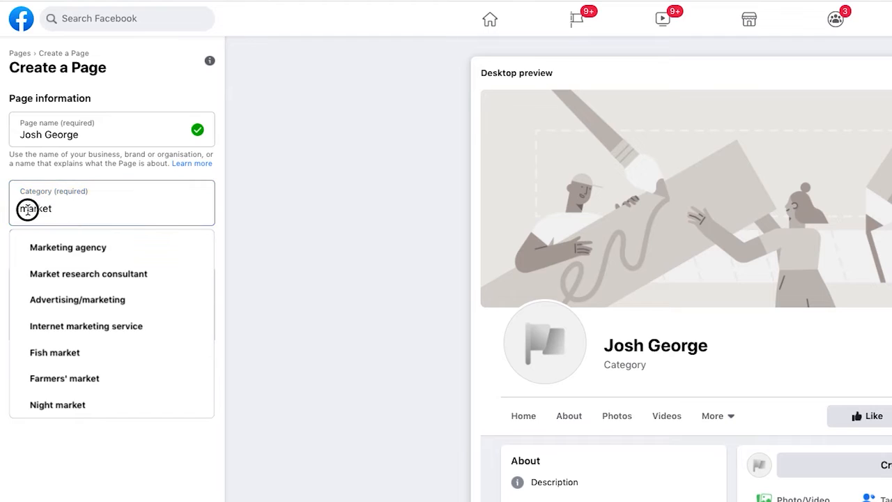
double_click(27, 209)
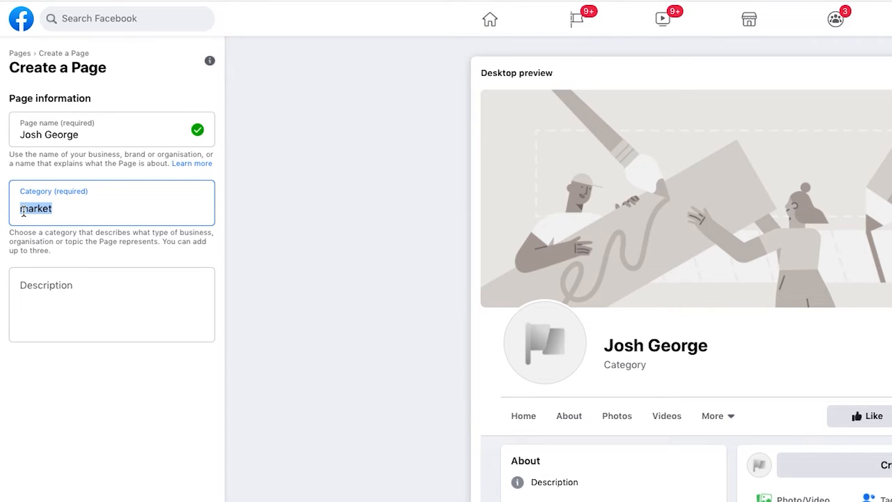
text(publi)
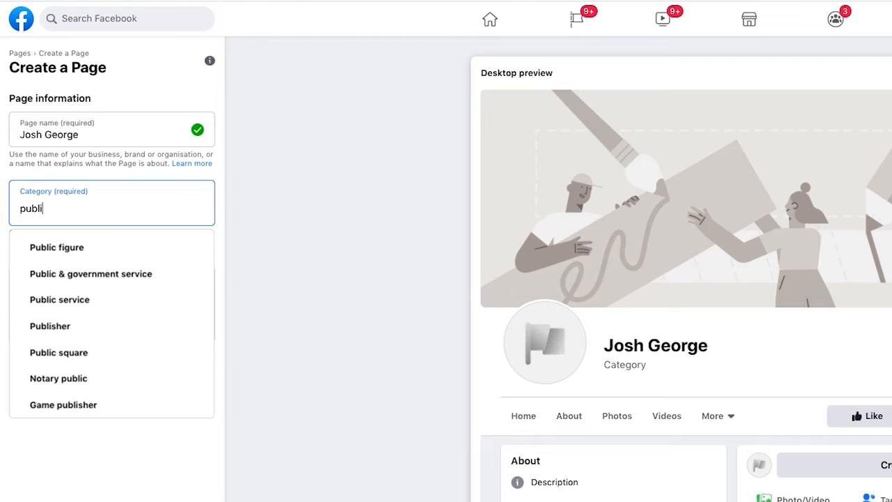
click(44, 243)
Step: Describe the owner as an Internet entrepreneur who teaches businesses and freelancers growth using repeatable step by step processes, and create the page
click(96, 285)
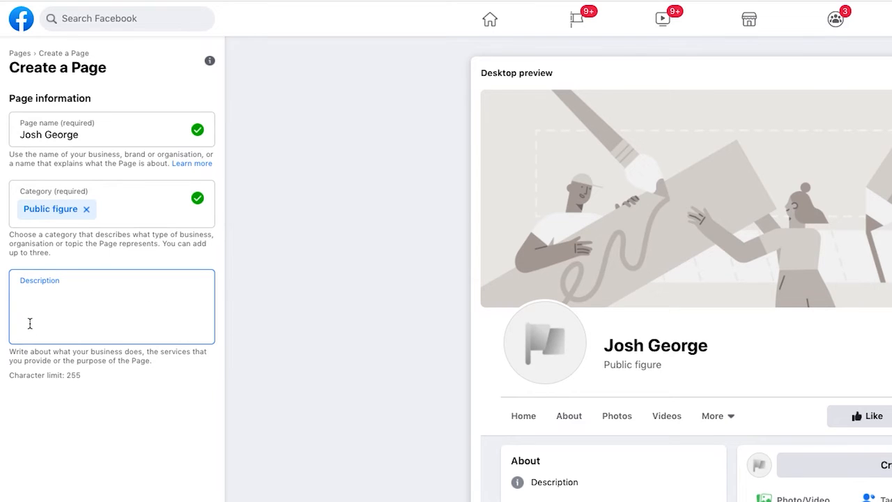
text(Josh George is an Internet entrepreneur, who teaches businesses and freelancers how to grow their business, using repeatable step by step processes.)
drag(21, 295, 124, 301)
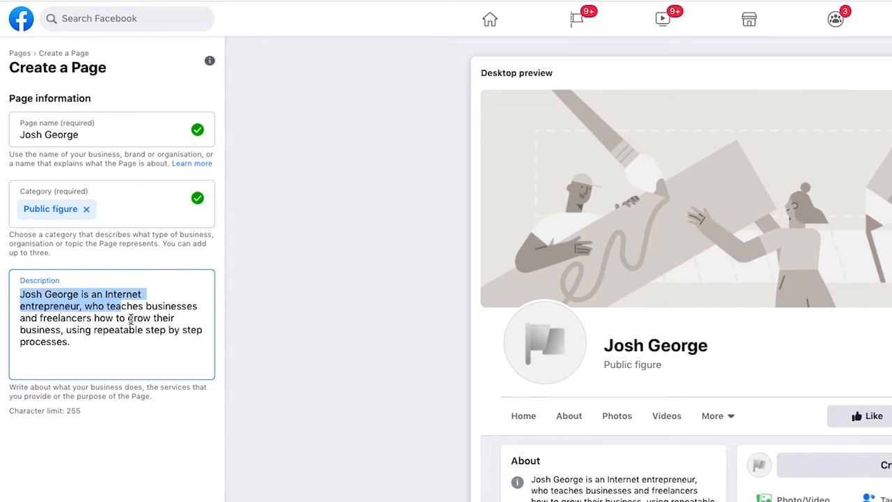
click(60, 326)
drag(60, 326, 114, 339)
click(112, 340)
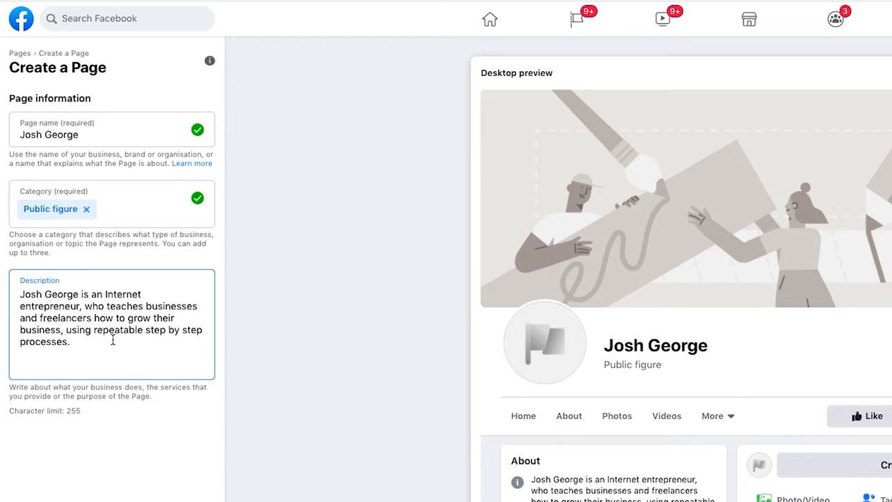
drag(66, 330, 129, 345)
click(129, 345)
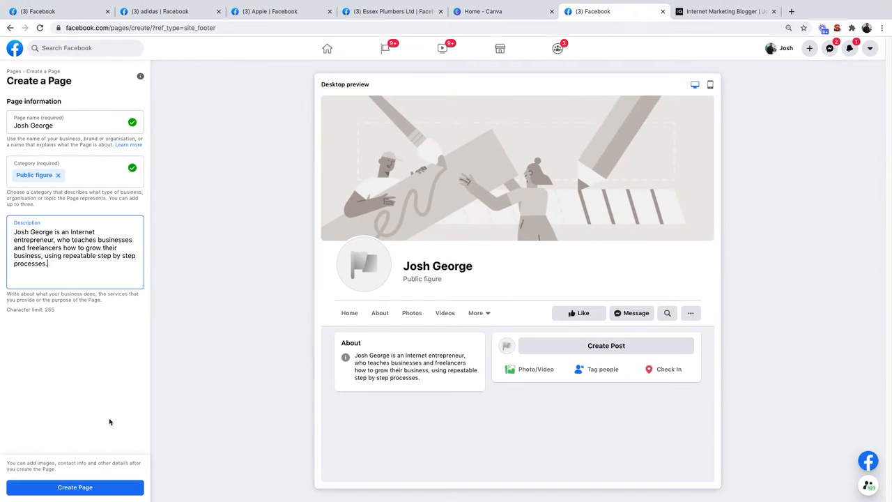
click(112, 488)
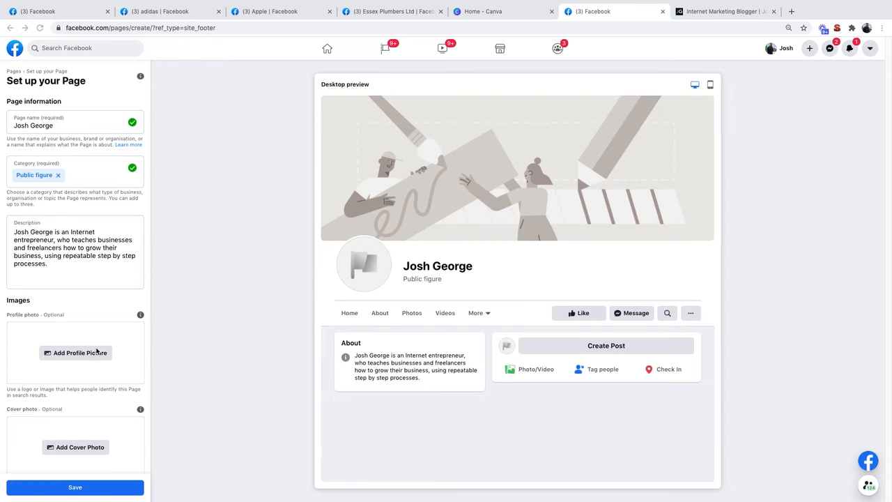
Step: Check the profile and cover pictures on the Apple and adidas pages and return to the page setup
click(288, 13)
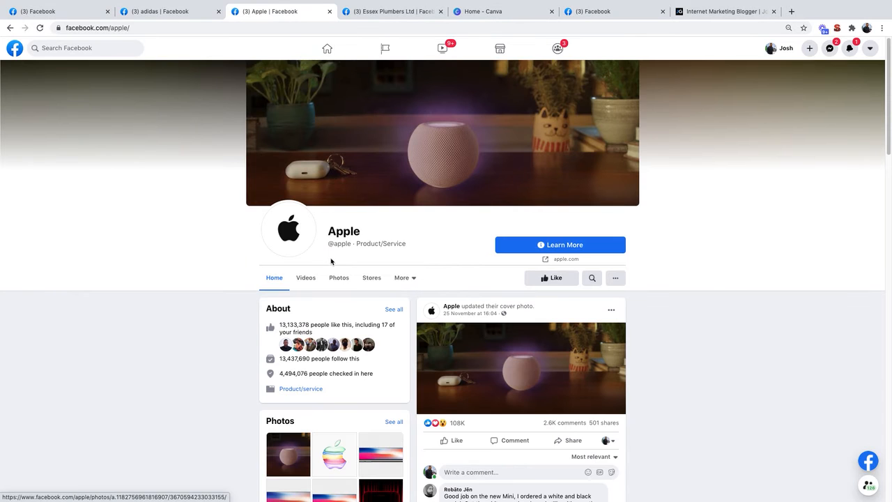
click(199, 12)
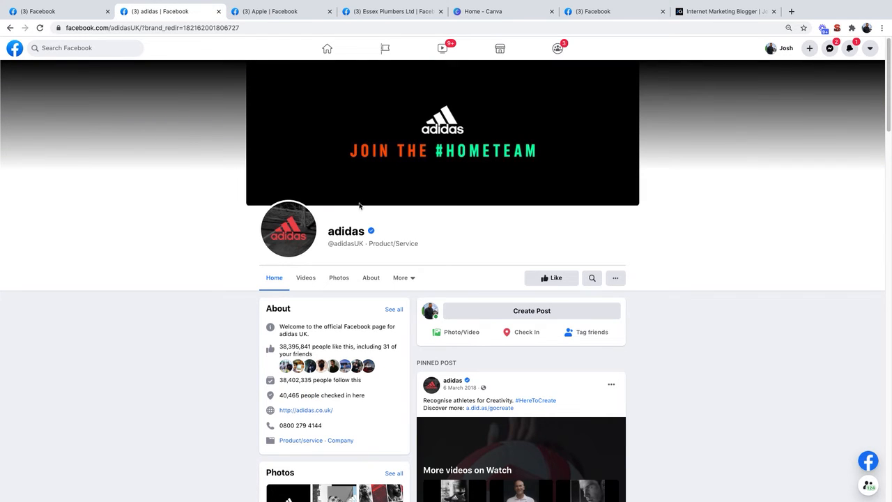
click(588, 12)
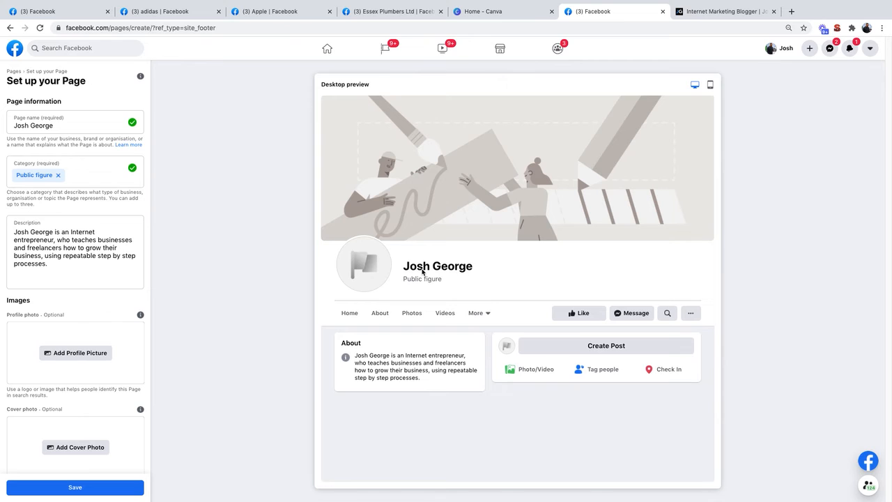
Step: Upload the owner's portrait JPG from the Desktop as the profile picture and save the page setup
click(92, 352)
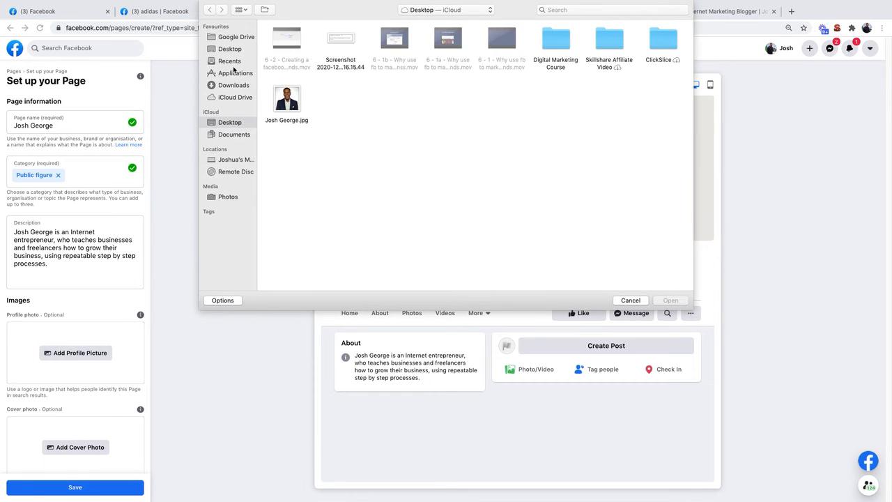
click(281, 93)
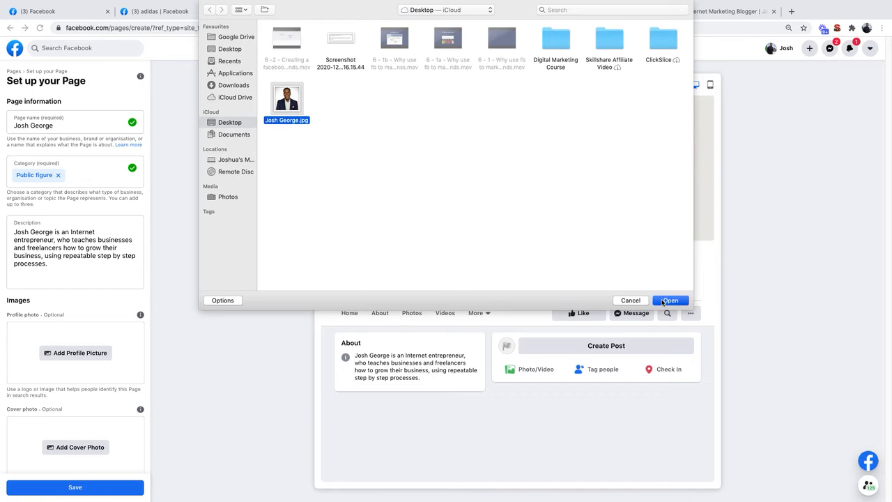
click(670, 301)
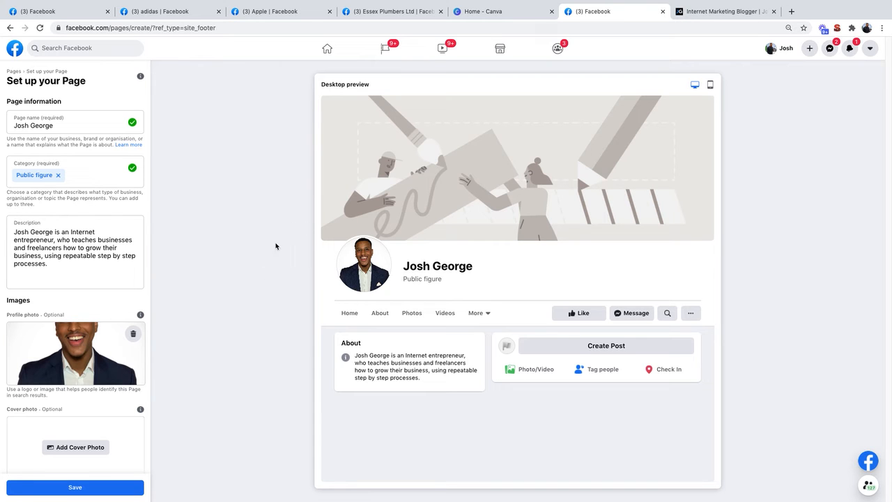
click(120, 487)
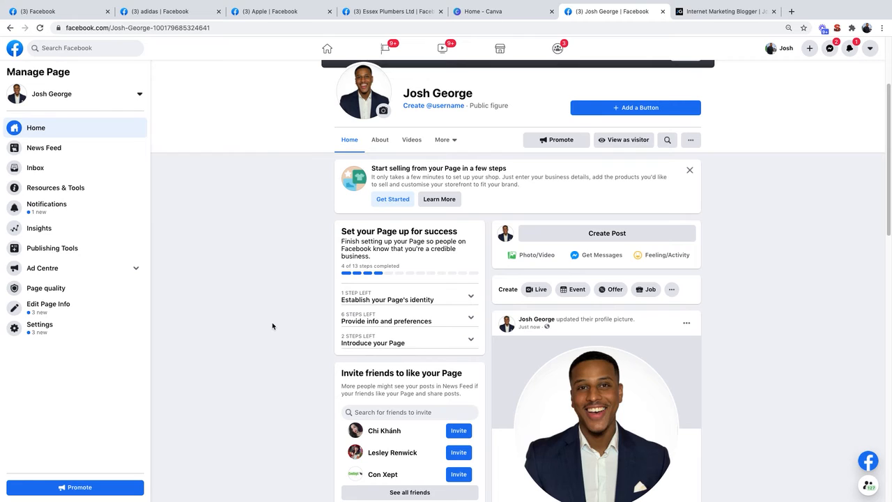
Step: Review the header of the new page, its category and its default web address
scroll(271, 325, up, 2)
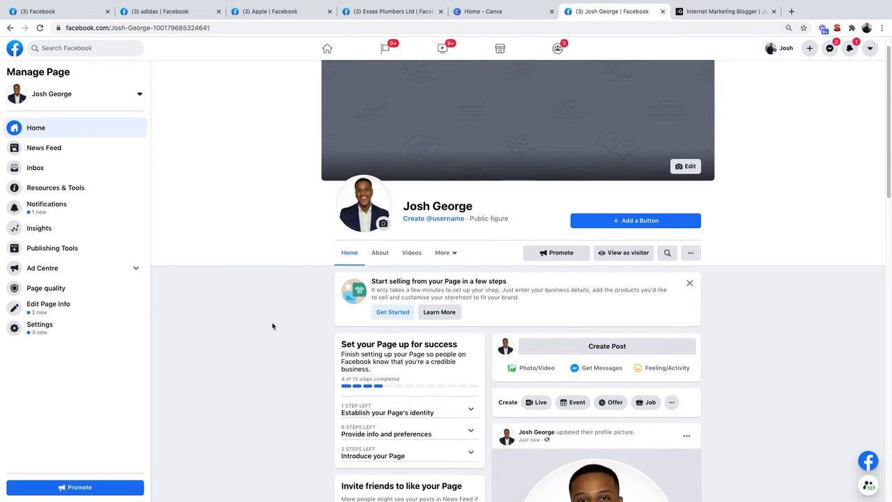
drag(470, 218, 509, 219)
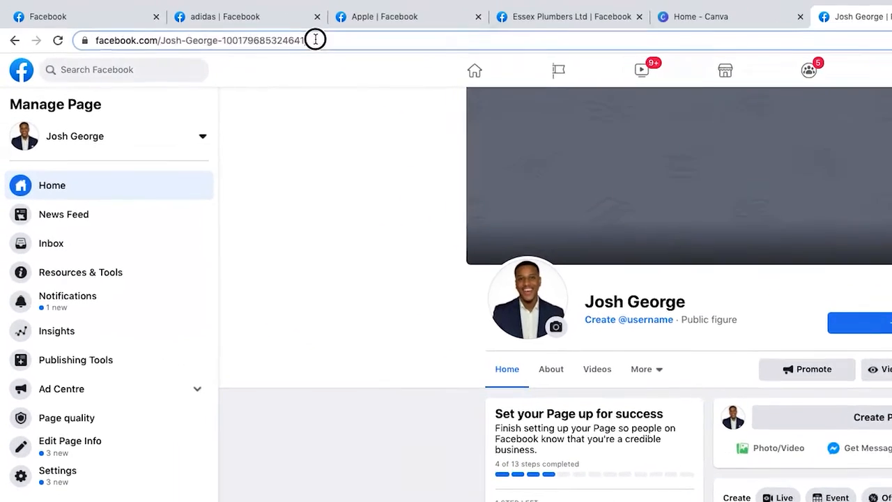
click(315, 40)
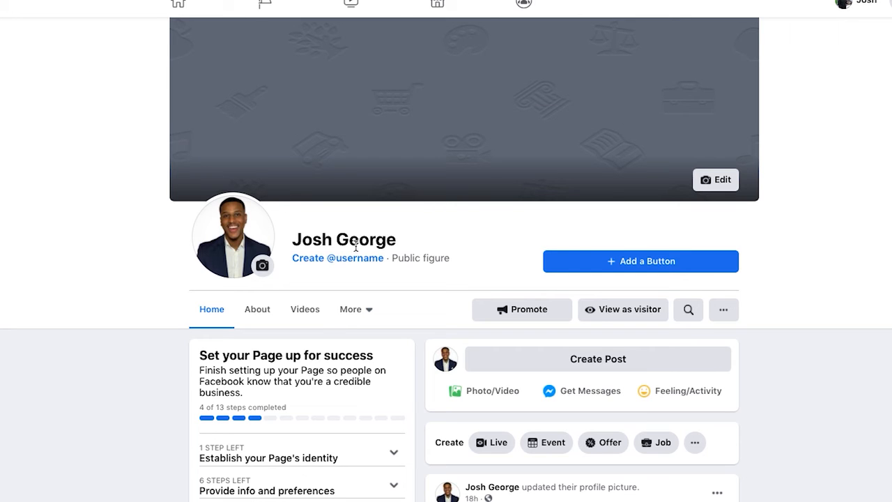
Step: Try the owner's full name without a space as the page username and read the availability message
click(363, 260)
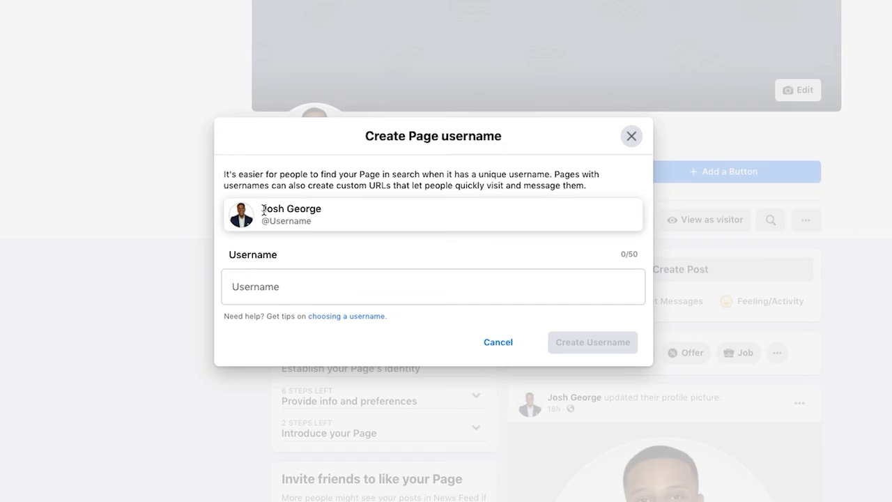
click(258, 286)
text(JoshGeorge)
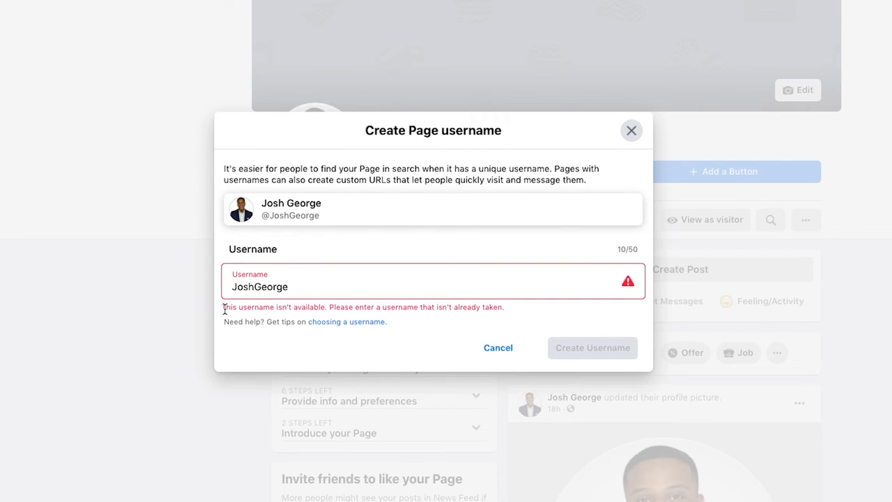
drag(323, 305, 416, 305)
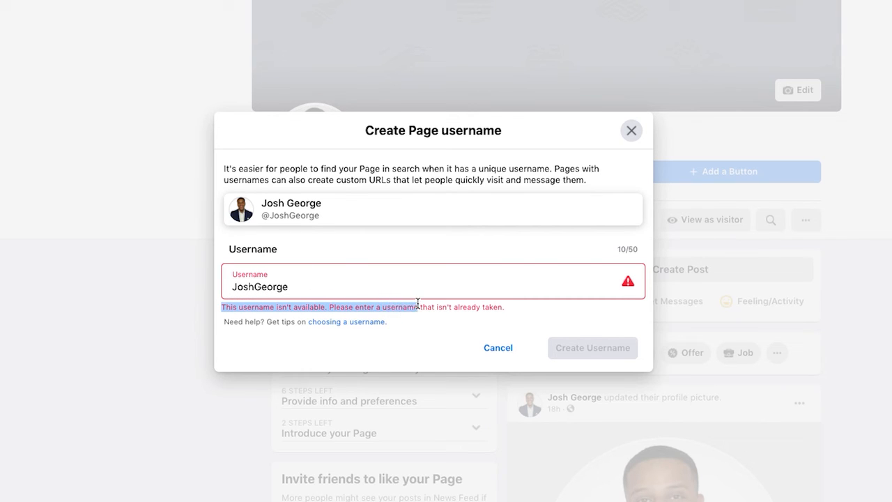
click(369, 361)
Step: Try adding "Official" to the end of the page username
click(335, 281)
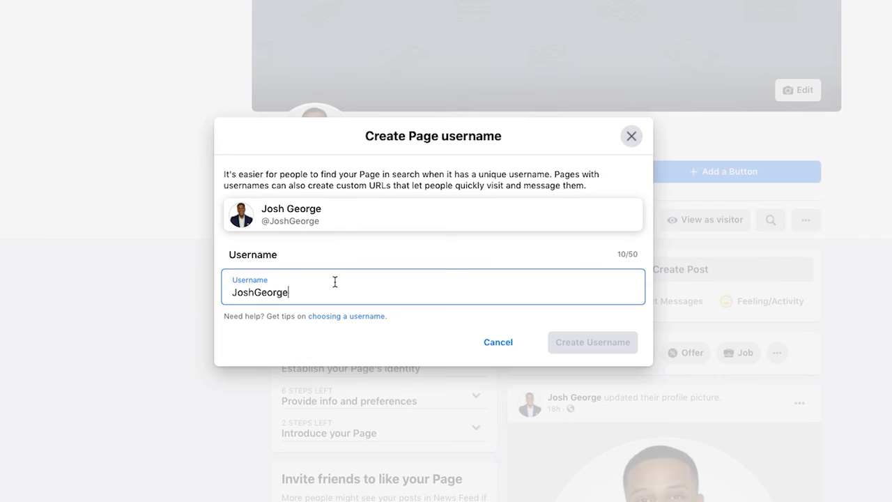
text(Officialv)
key(BackSpace)
click(334, 374)
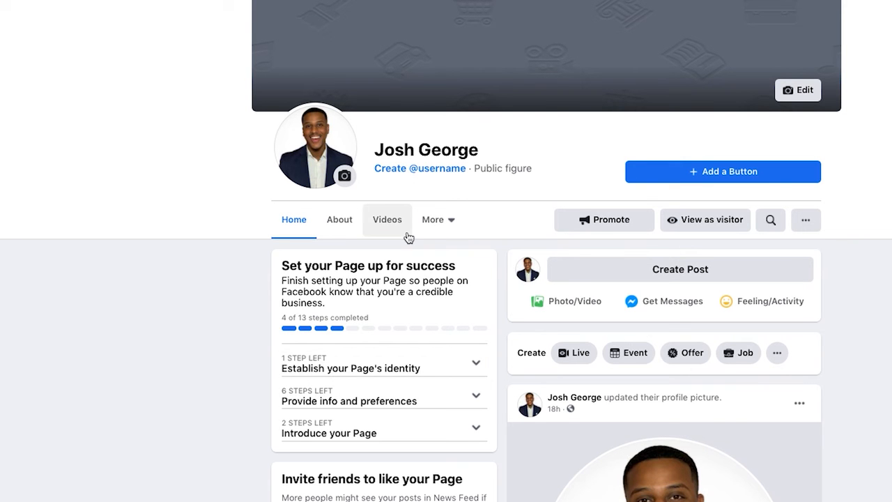
Step: Reopen the page username setup and enter the owner's full name without a space, followed by "Official"
click(438, 173)
click(364, 287)
text(JoshGeorgeOffii)
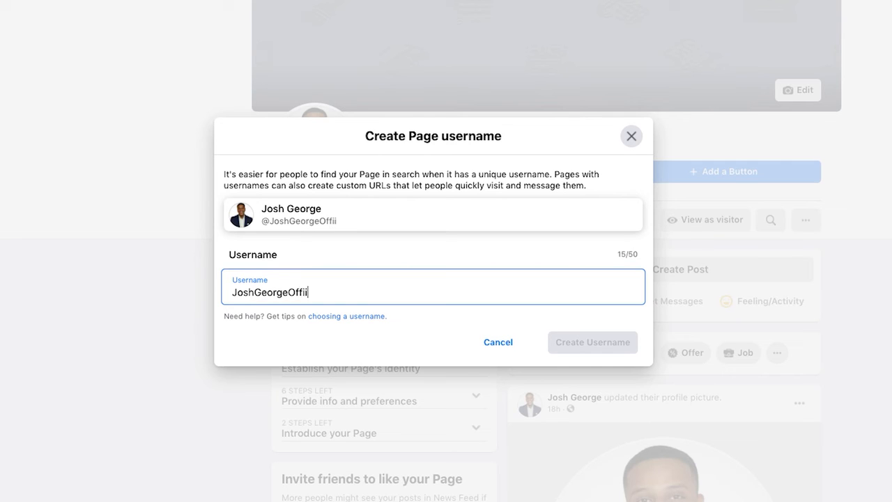
key(BackSpace)
text(c)
key(BackSpace)
text(cial)
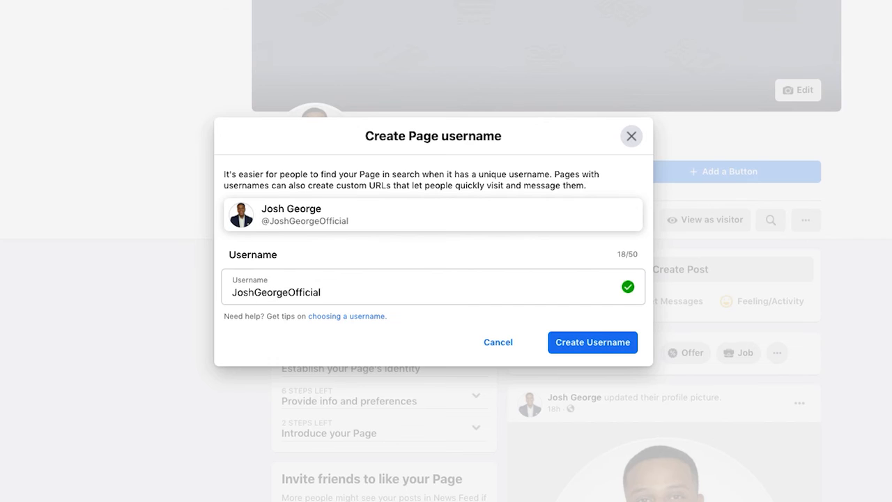
Step: Replace "Official" with "SEO" at the end of the username and create the page username
click(289, 293)
drag(289, 293, 373, 292)
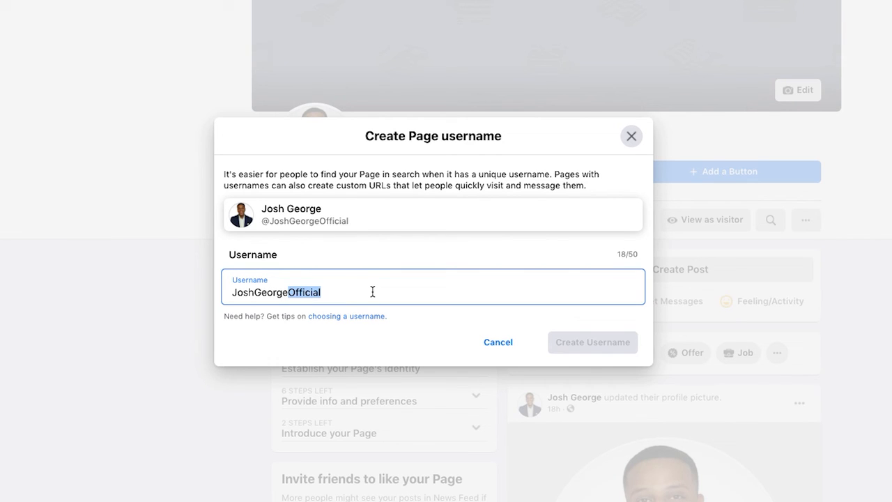
text(SE)
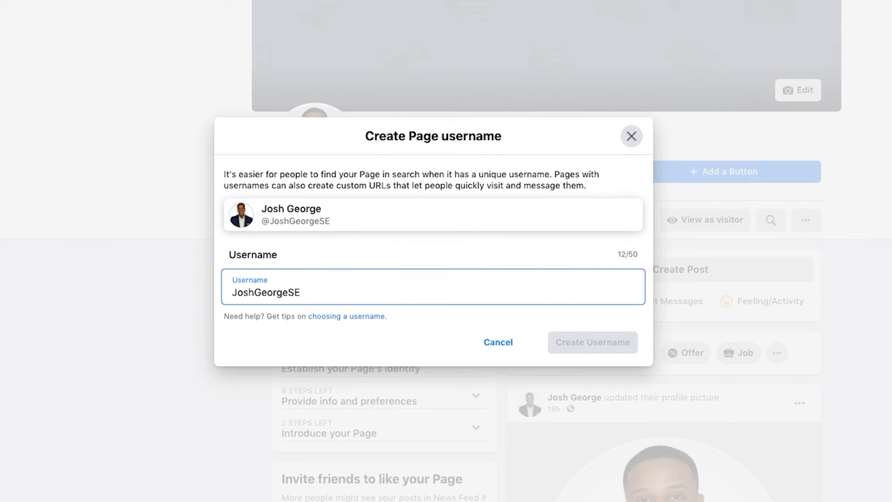
text(O)
click(405, 350)
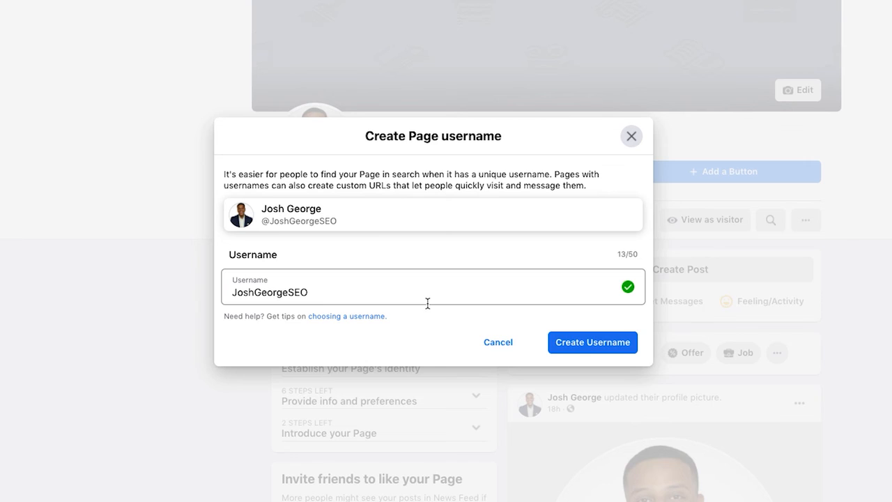
click(616, 345)
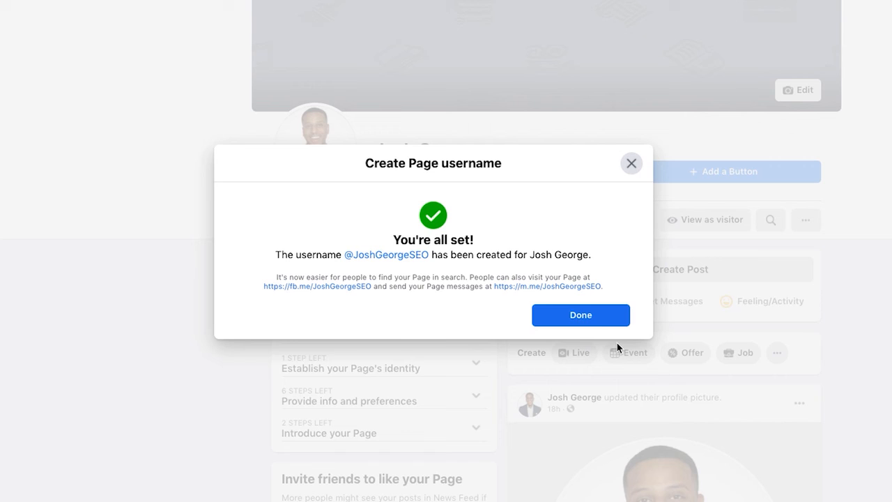
click(581, 316)
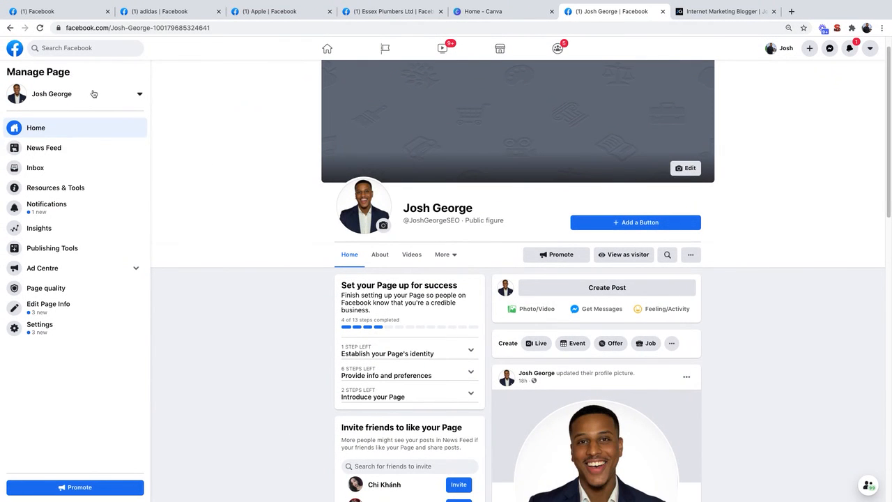
Step: Reload the page and check its custom web address and updated header
click(40, 28)
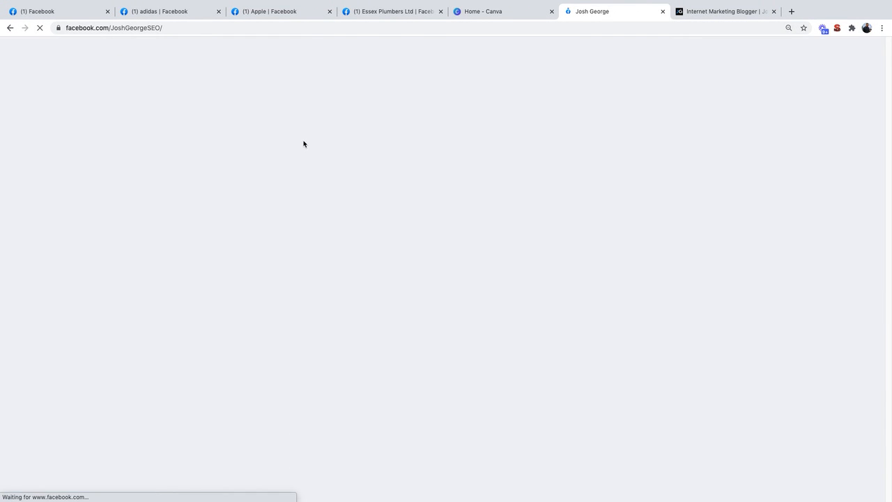
click(195, 36)
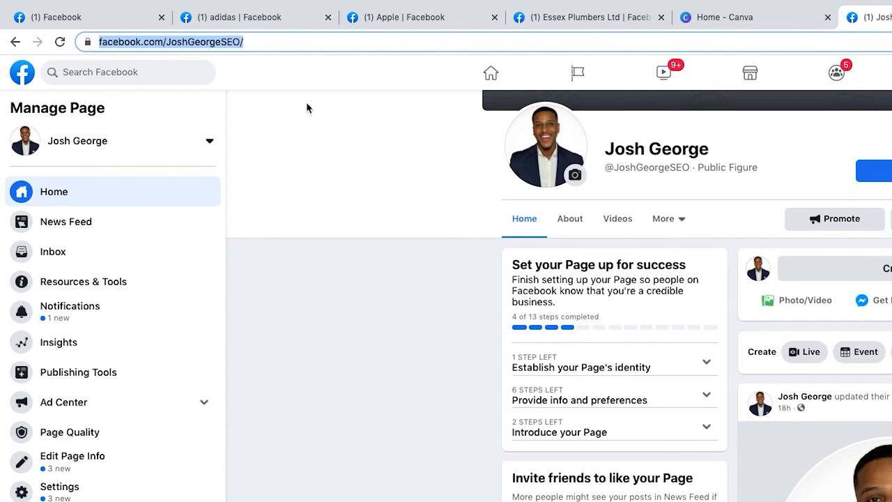
click(341, 325)
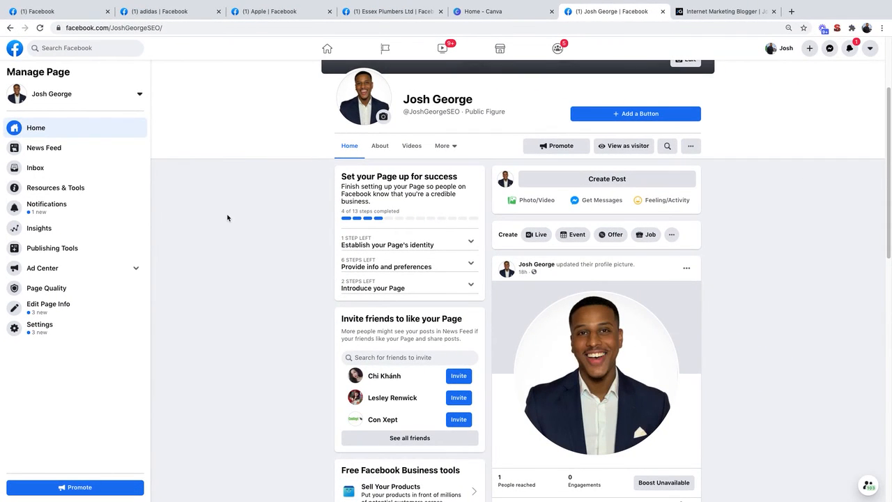
scroll(227, 218, up, 2)
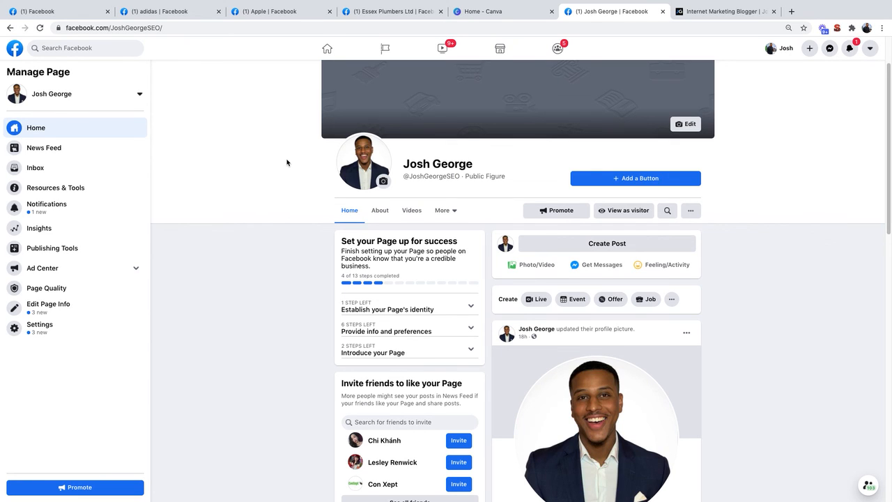
scroll(286, 162, up, 2)
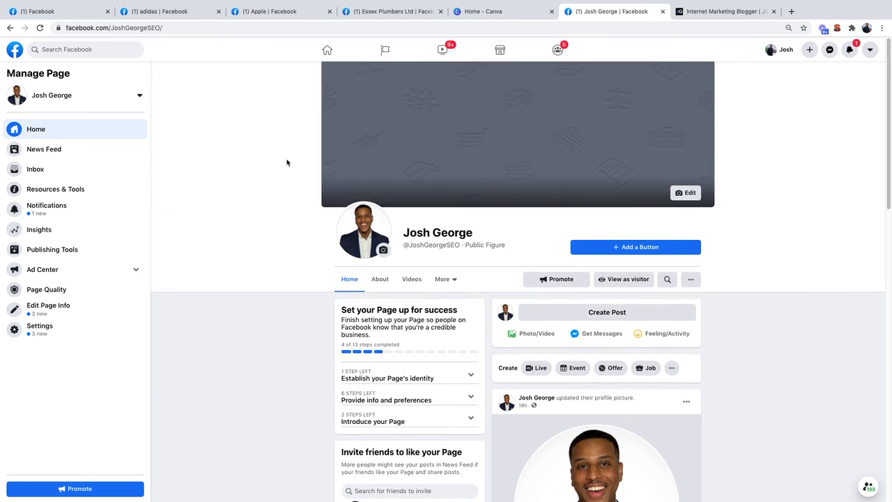